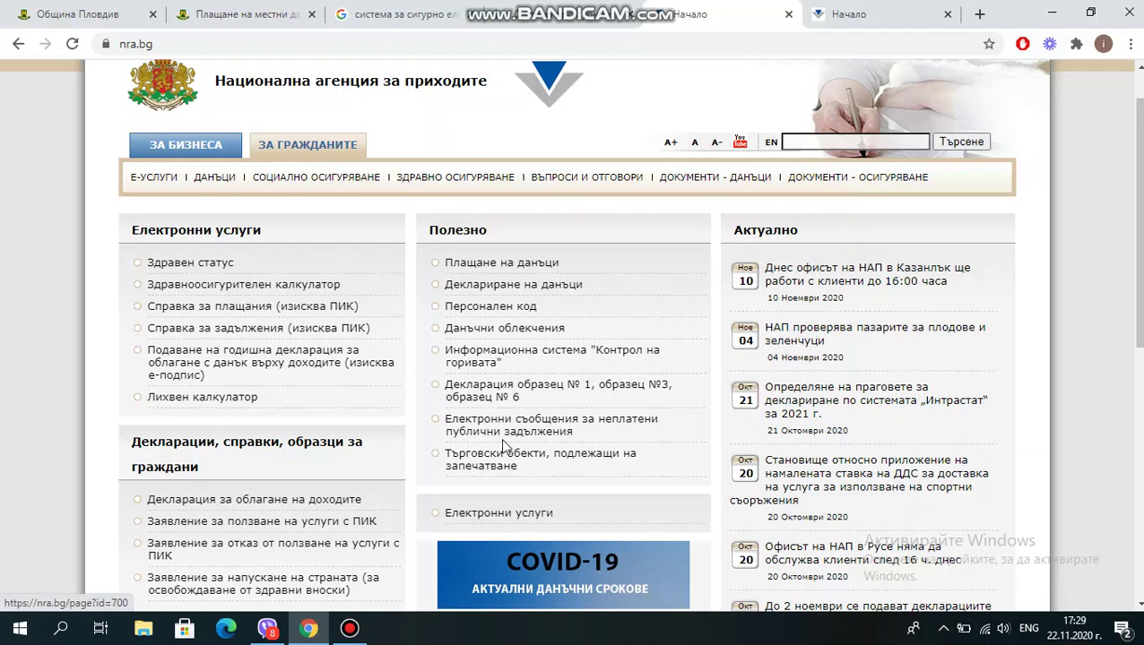
Open the Електронни услуги portal of the revenue agency and review its КЕП, free-access and ПИК service groups
scroll(502, 446, down, 1)
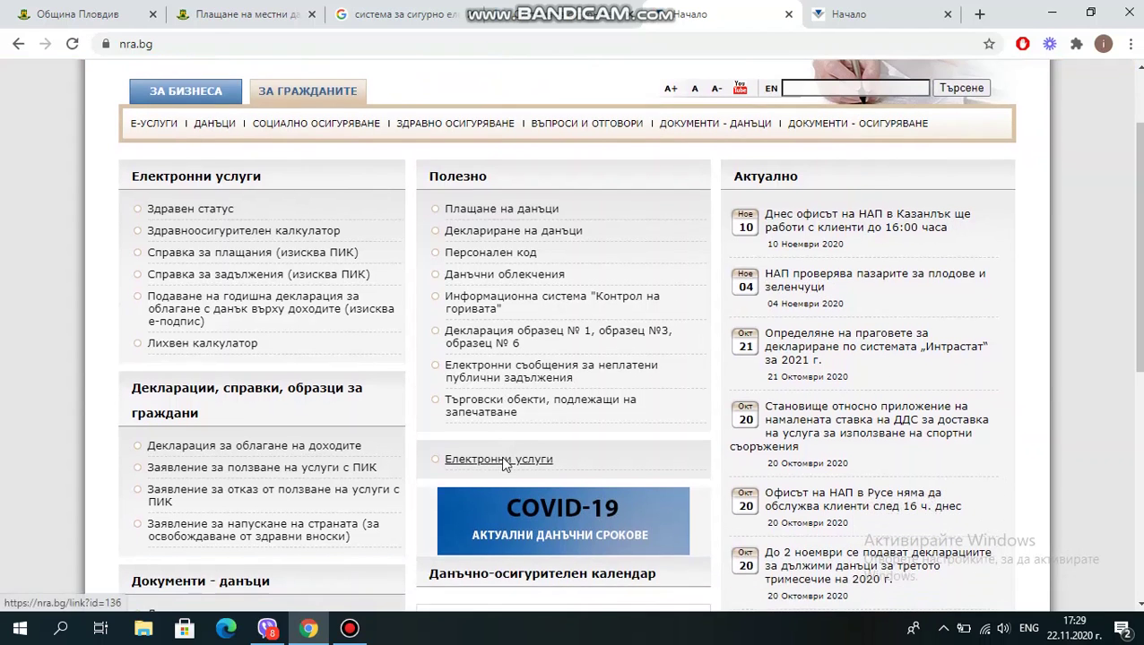
click(502, 459)
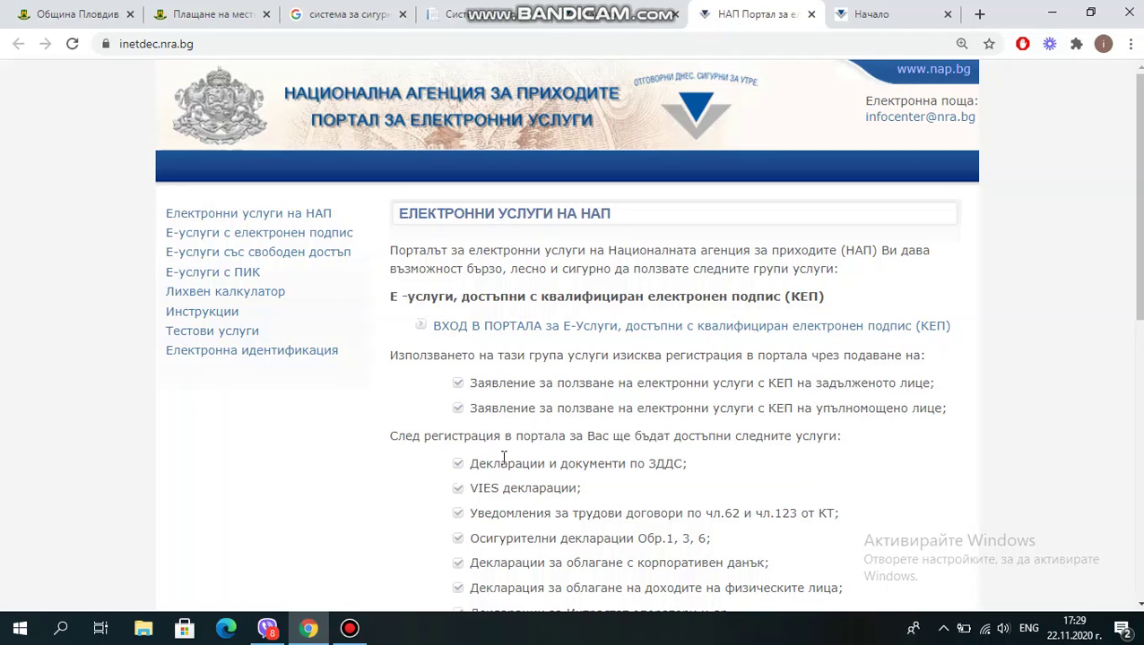
scroll(502, 457, down, 1)
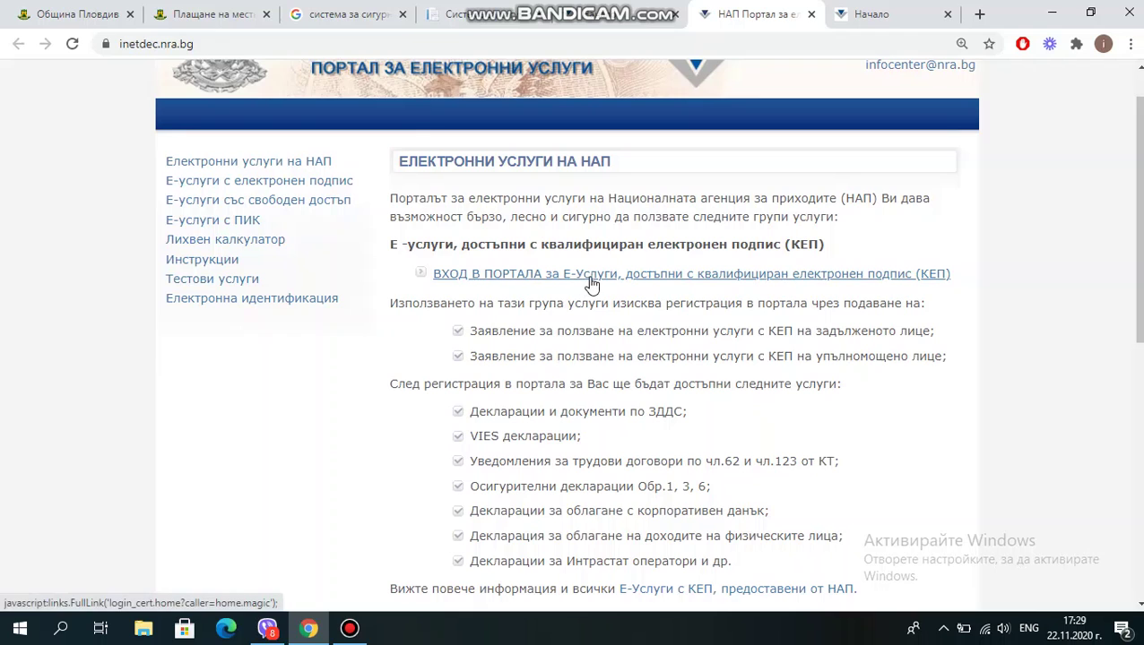
scroll(591, 285, down, 5)
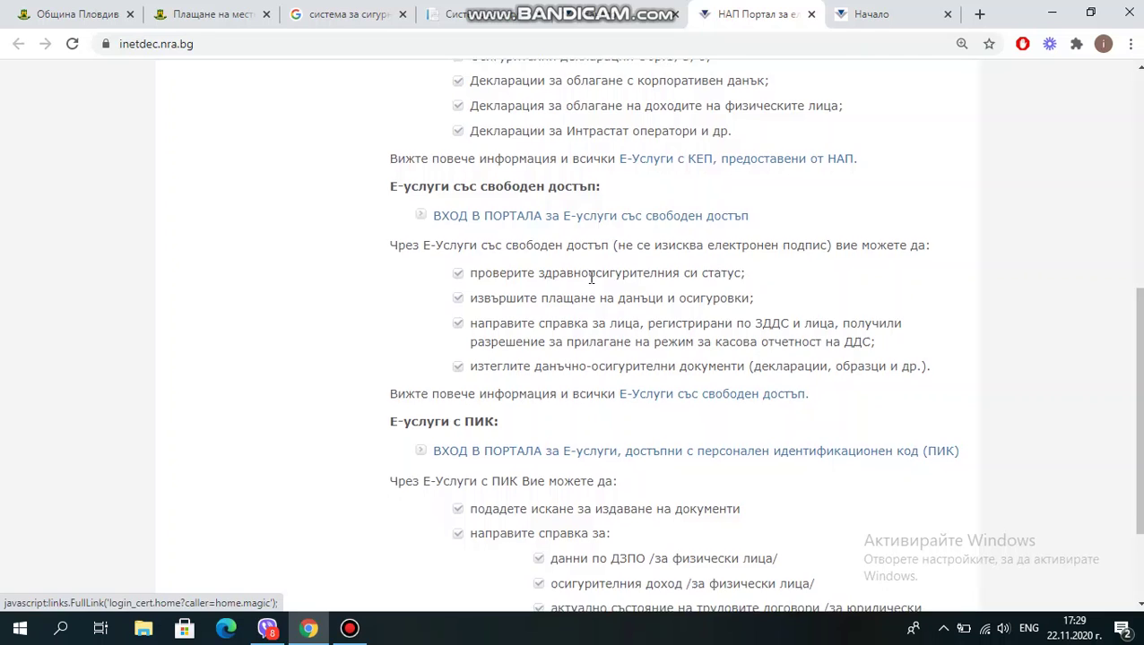
scroll(592, 284, down, 1)
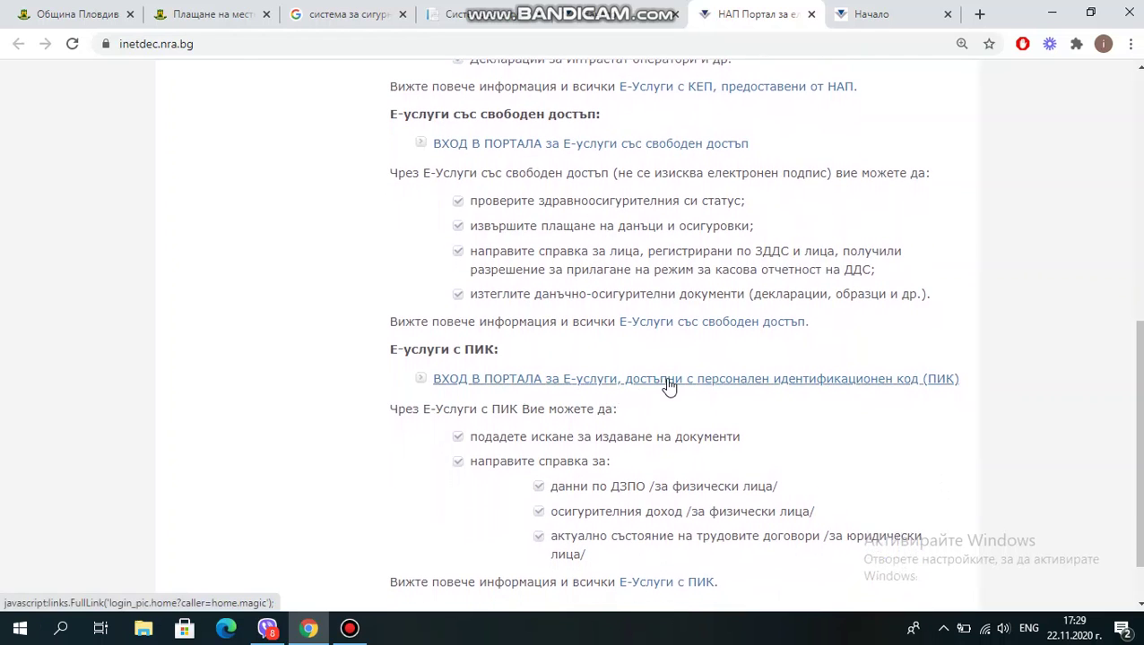
scroll(668, 383, down, 1)
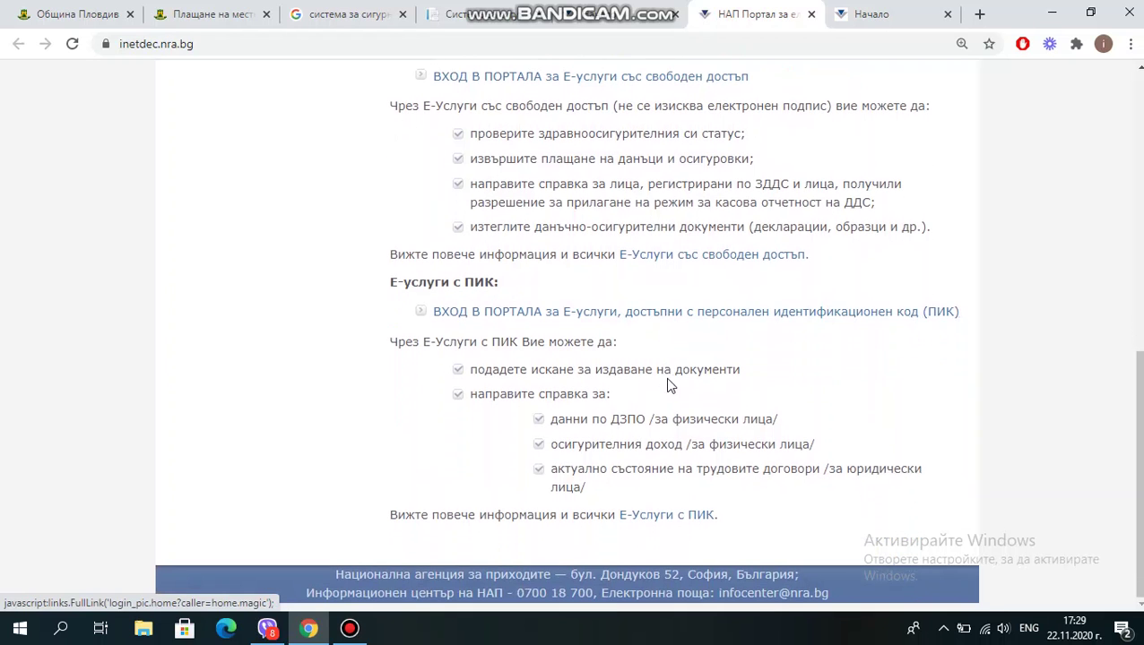
scroll(668, 384, up, 3)
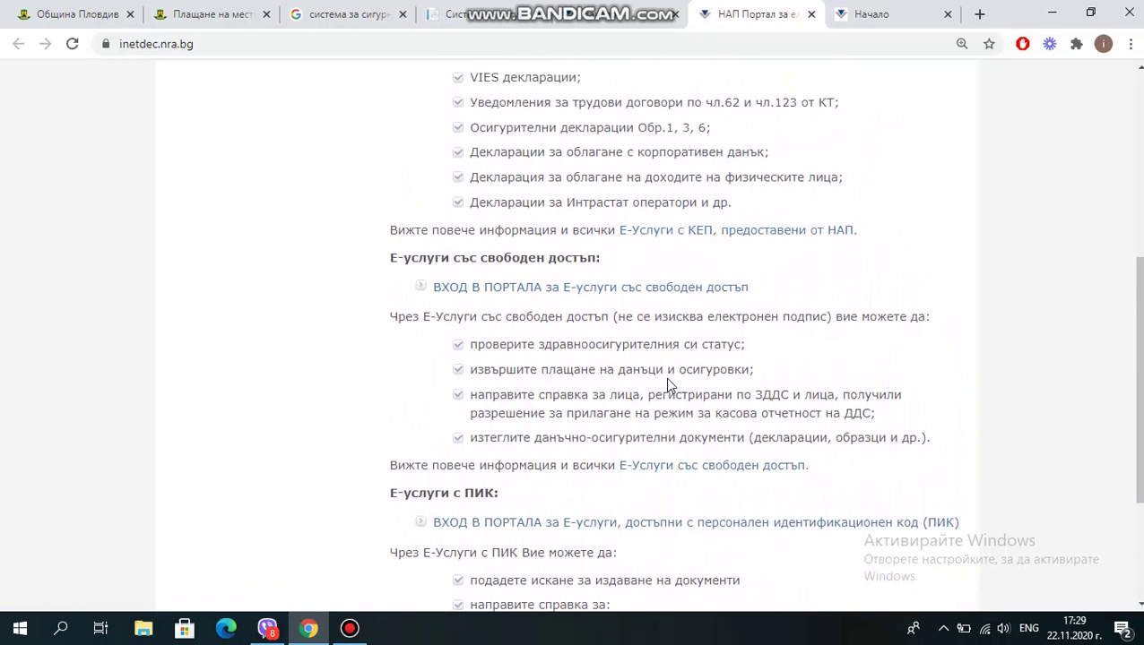
scroll(666, 384, up, 3)
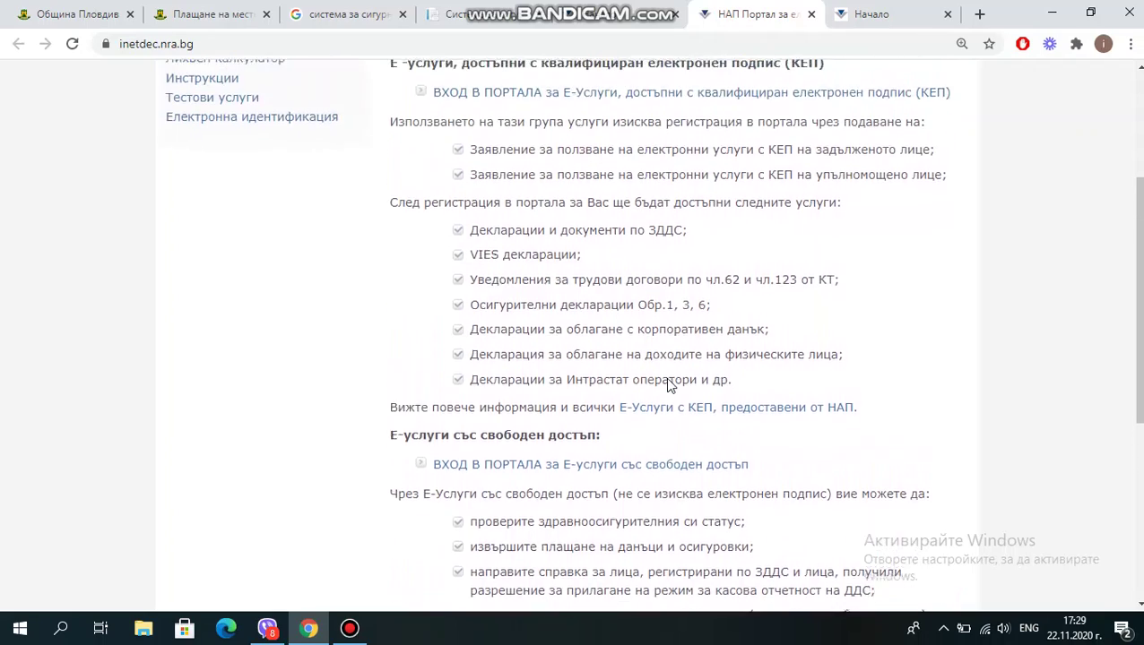
scroll(666, 384, up, 2)
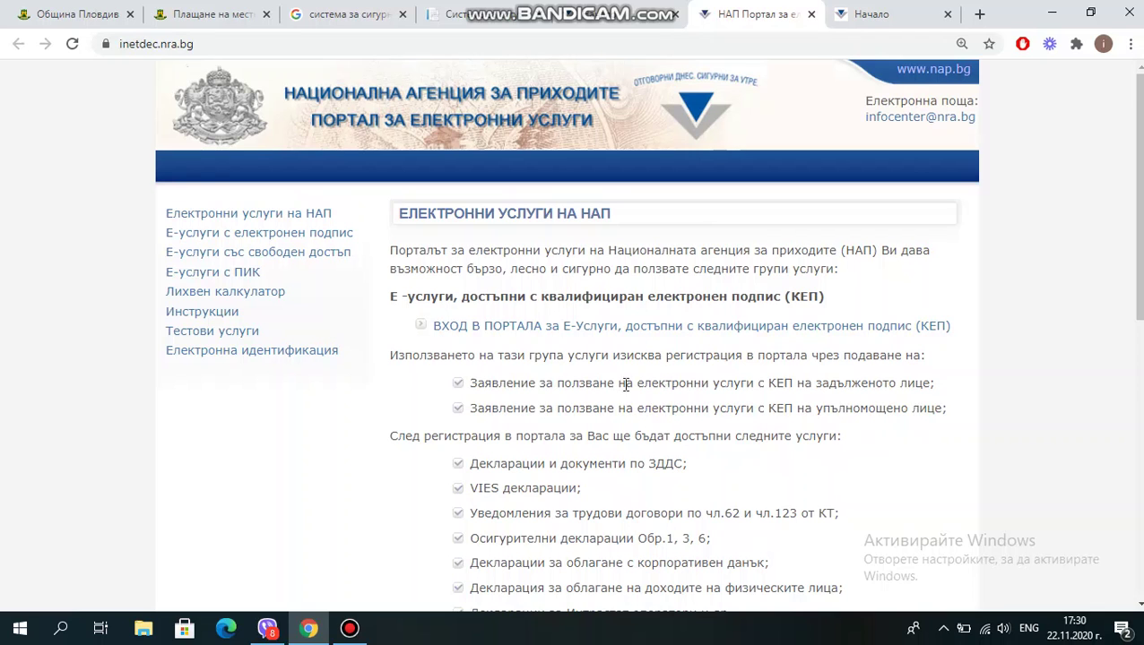
Switch to the Plovdiv municipality site and open the tax obligations and payments lookup form from the Плащане page of Данъци и такси
click(87, 9)
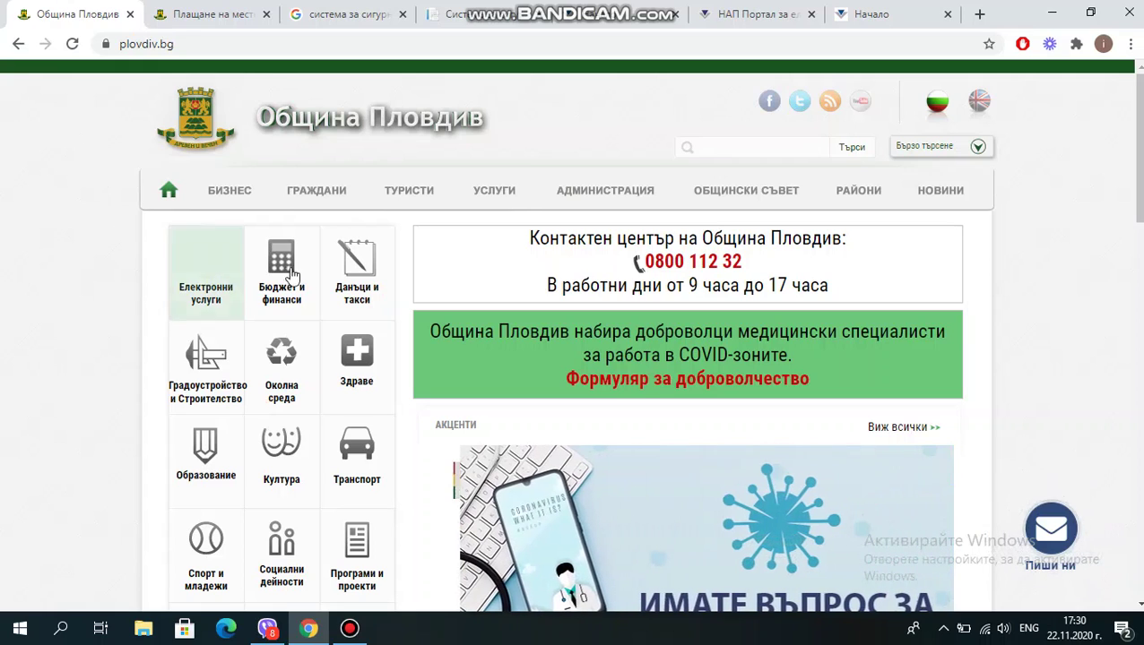
click(375, 279)
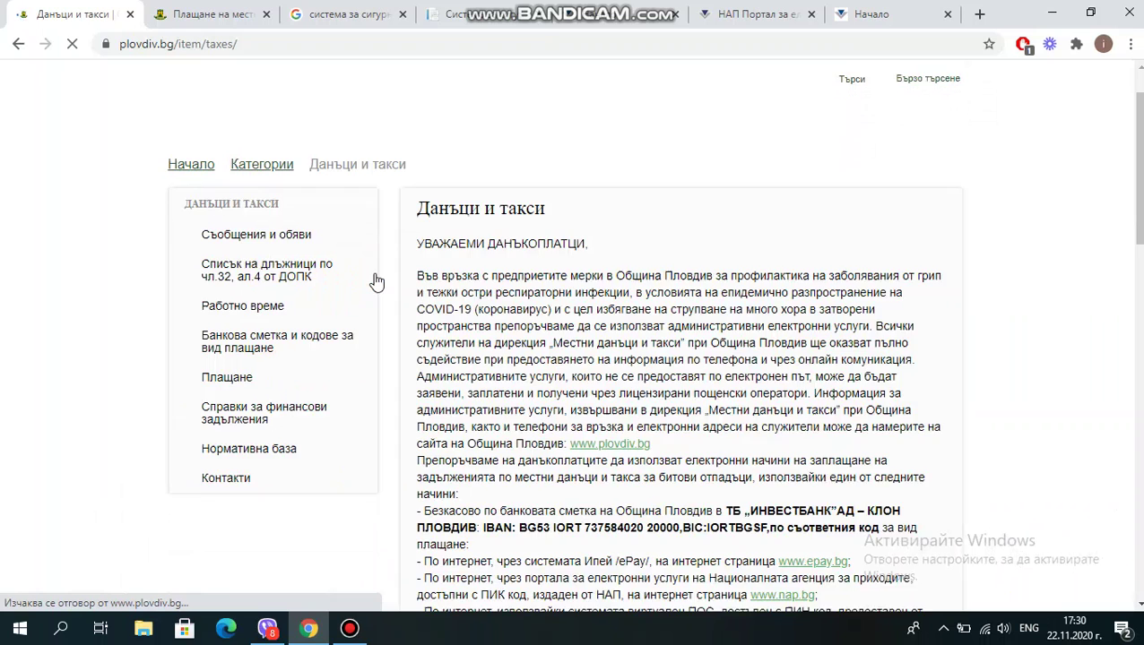
scroll(327, 184, down, 1)
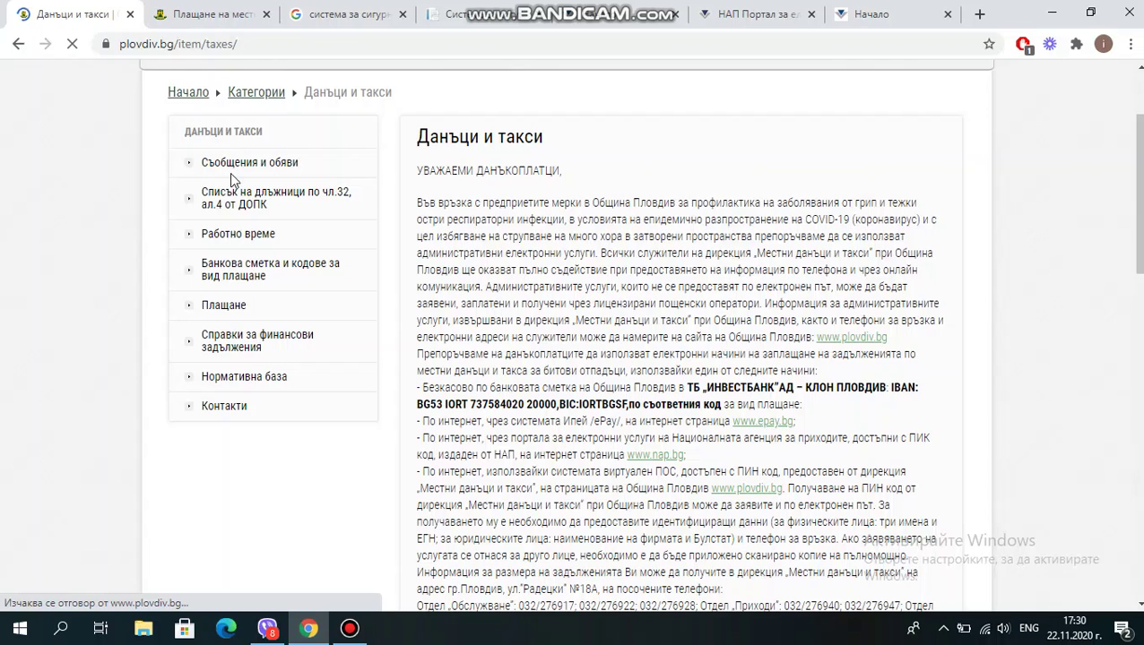
click(230, 313)
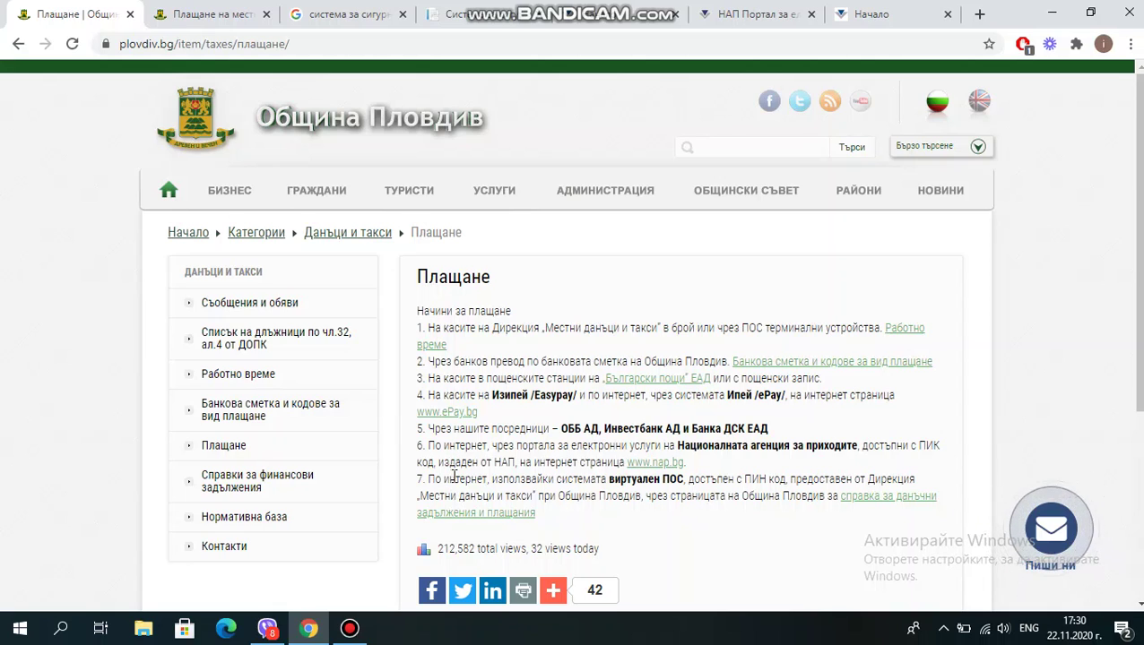
click(860, 507)
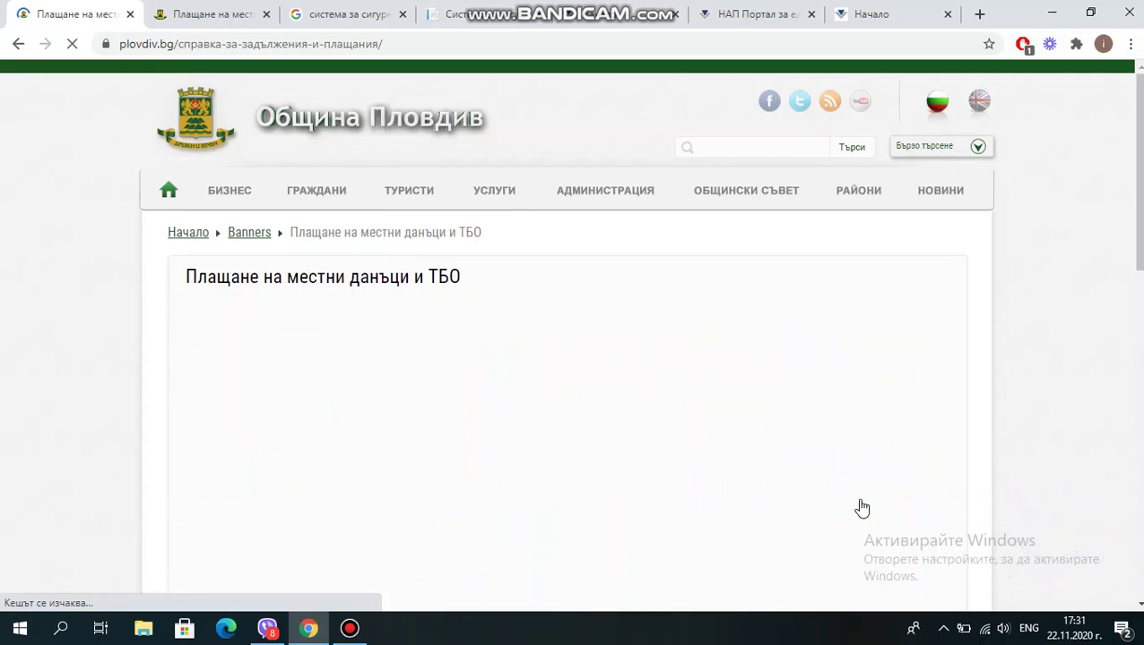
scroll(860, 508, down, 1)
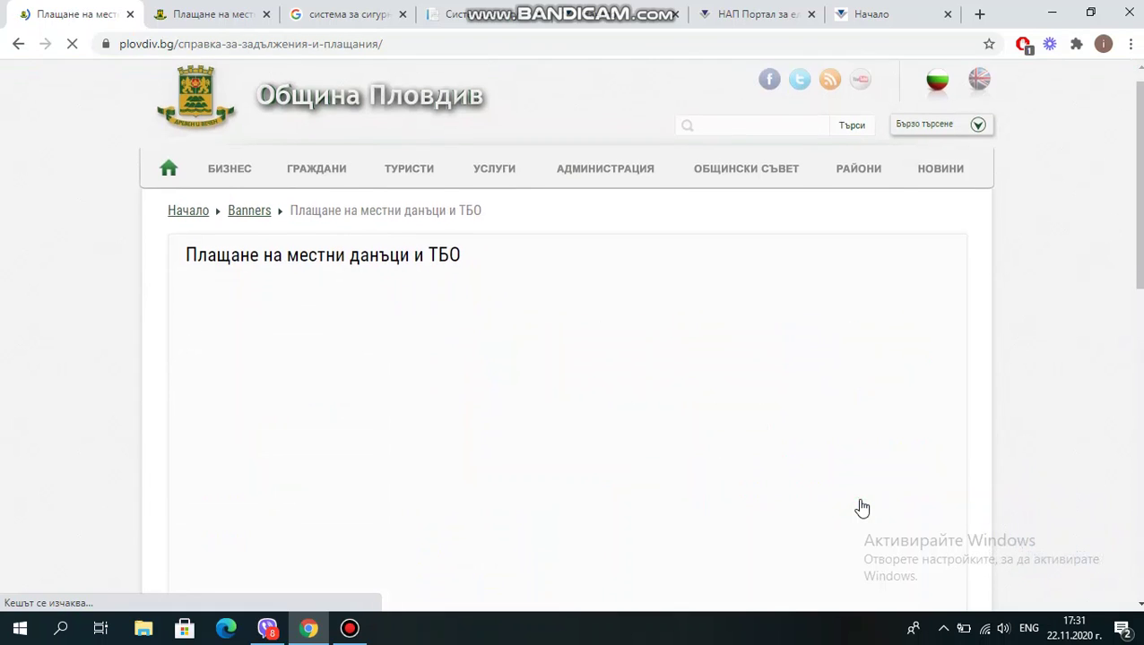
scroll(861, 508, down, 1)
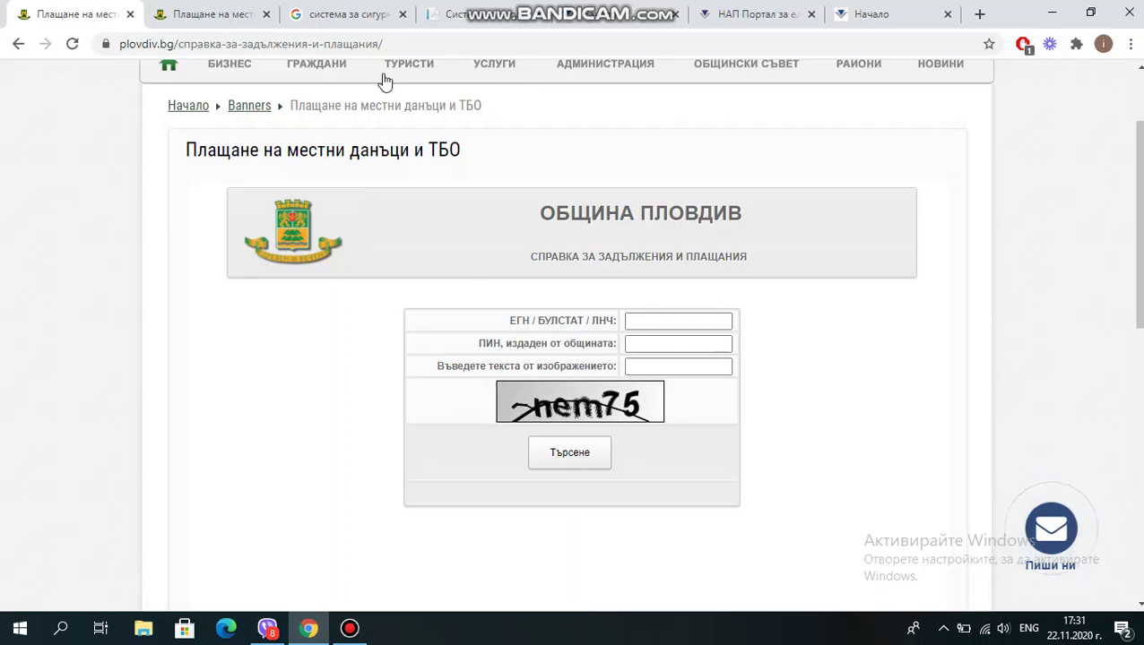
Open the login page of Система за сигурно електронно връчване from the Google results
click(350, 14)
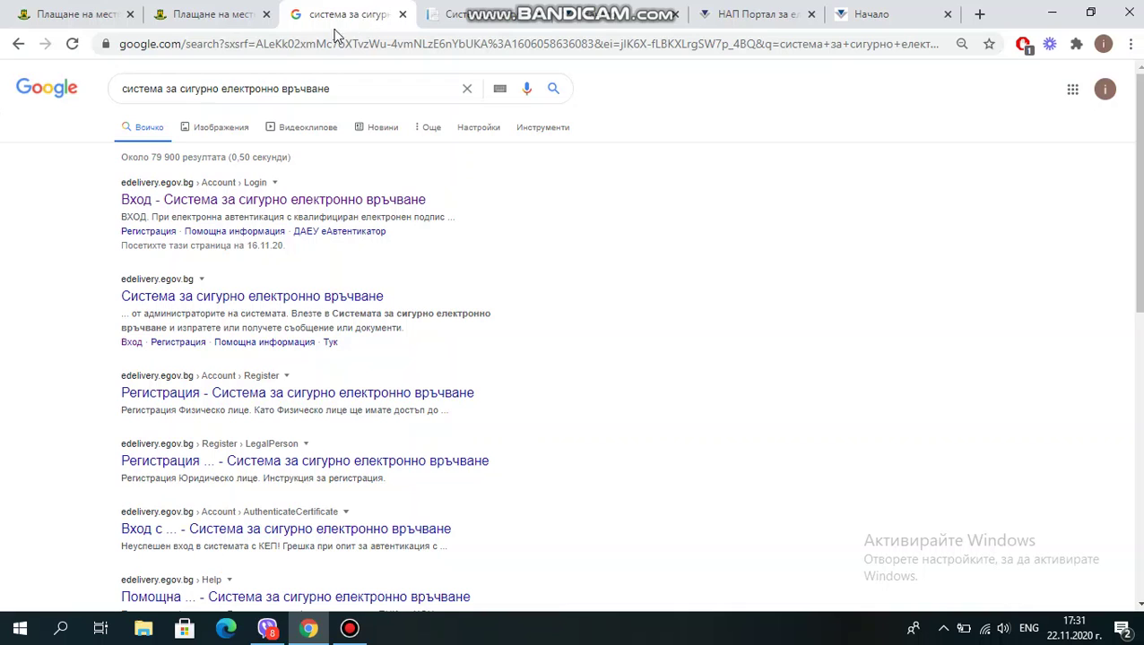
click(173, 206)
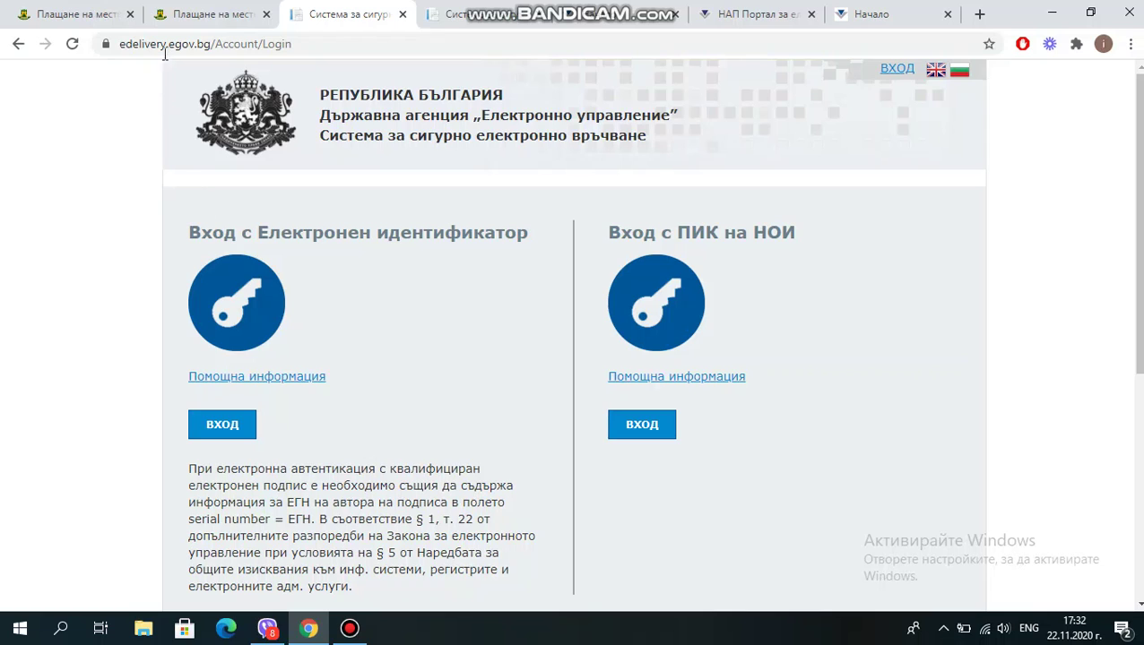
Return to the loaded list of municipal tax obligations and examine the entries by type, period, due date, principal and interest
click(181, 15)
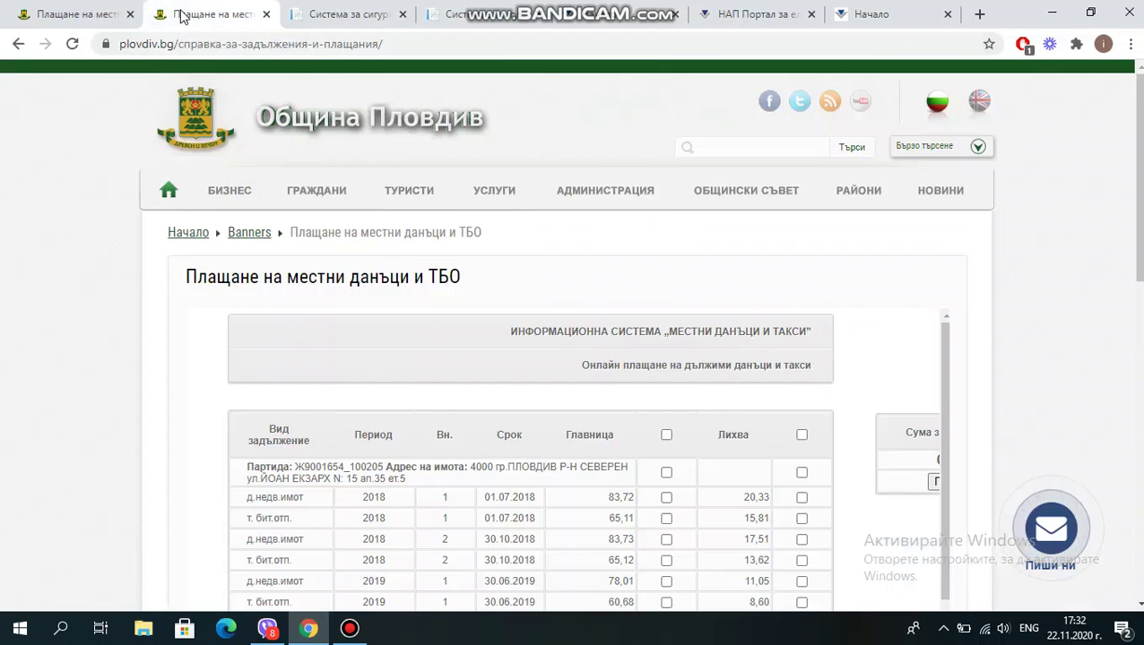
scroll(376, 229, down, 3)
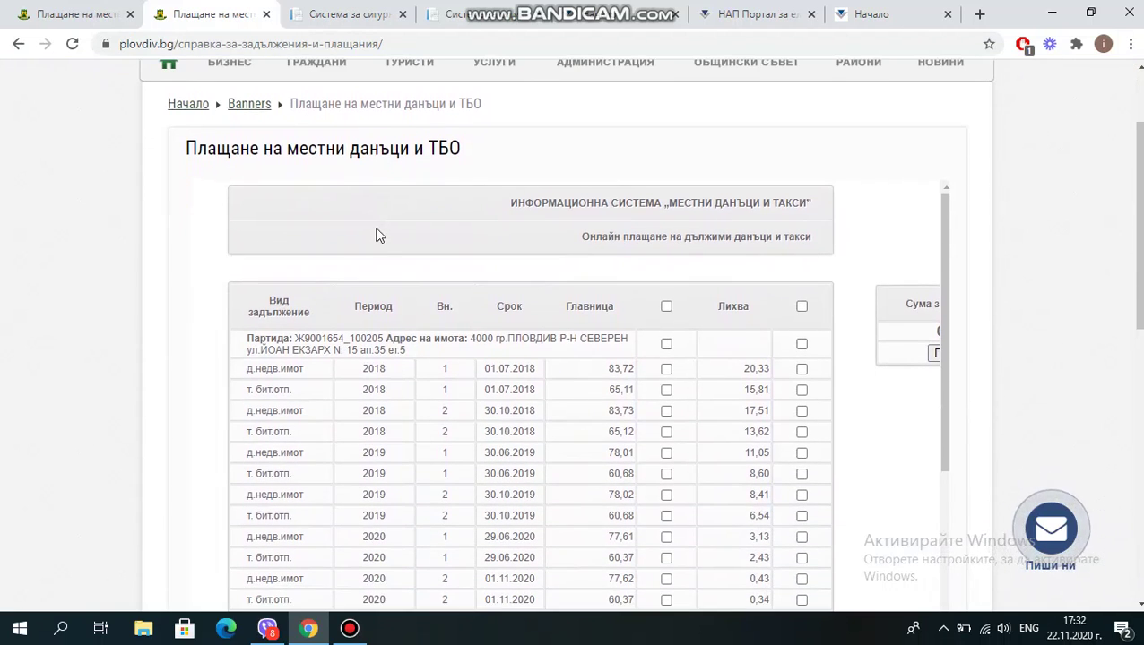
scroll(376, 235, down, 1)
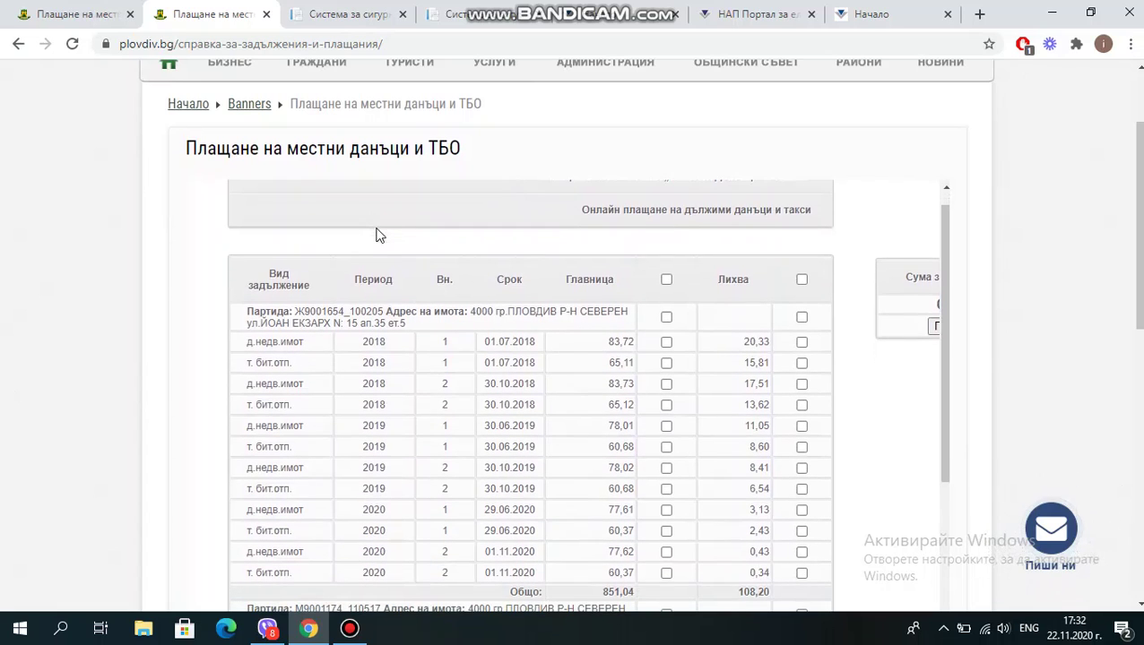
scroll(319, 247, down, 2)
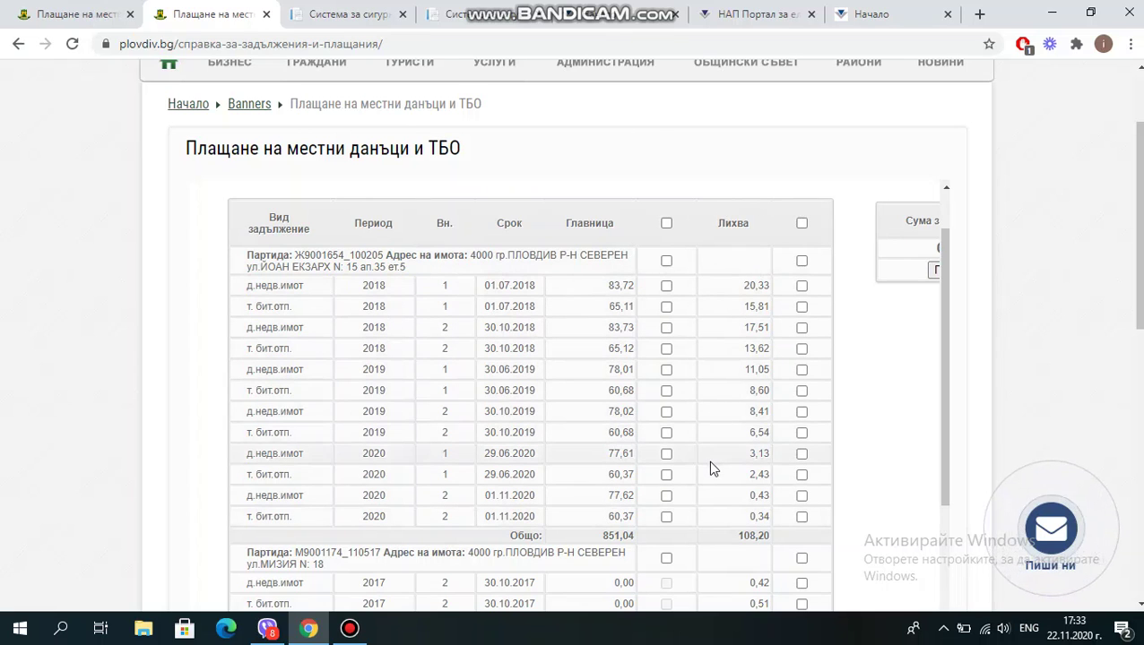
scroll(708, 460, down, 2)
scroll(708, 460, up, 3)
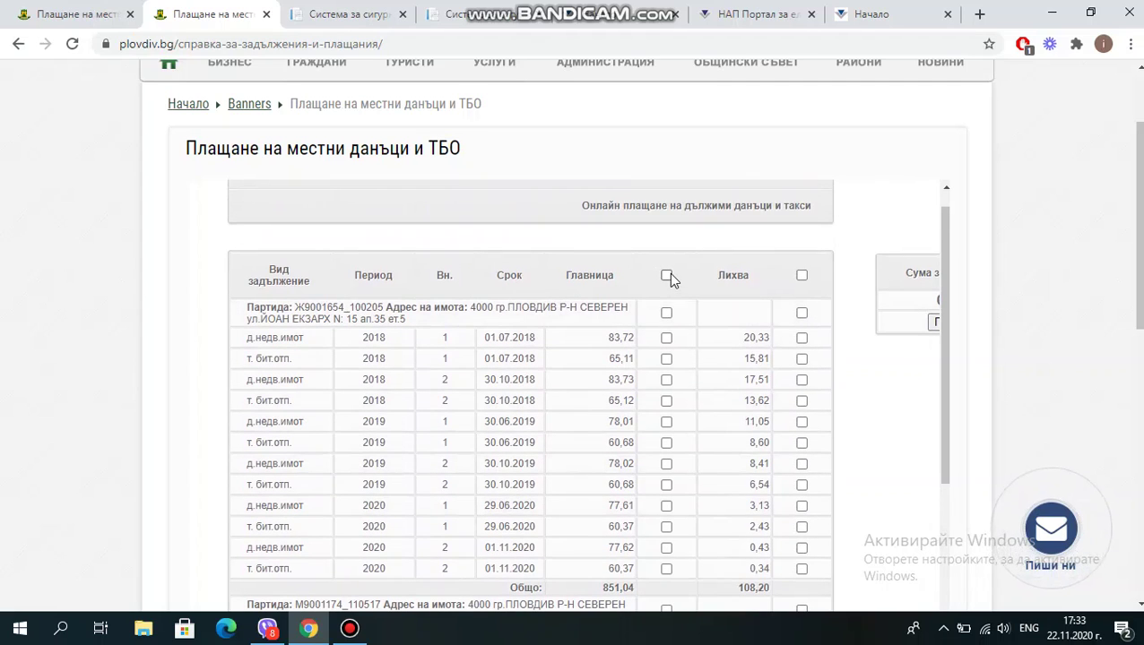
Try selecting principal amounts of the 2018 household waste fee for the first property, then clear the selection
click(667, 275)
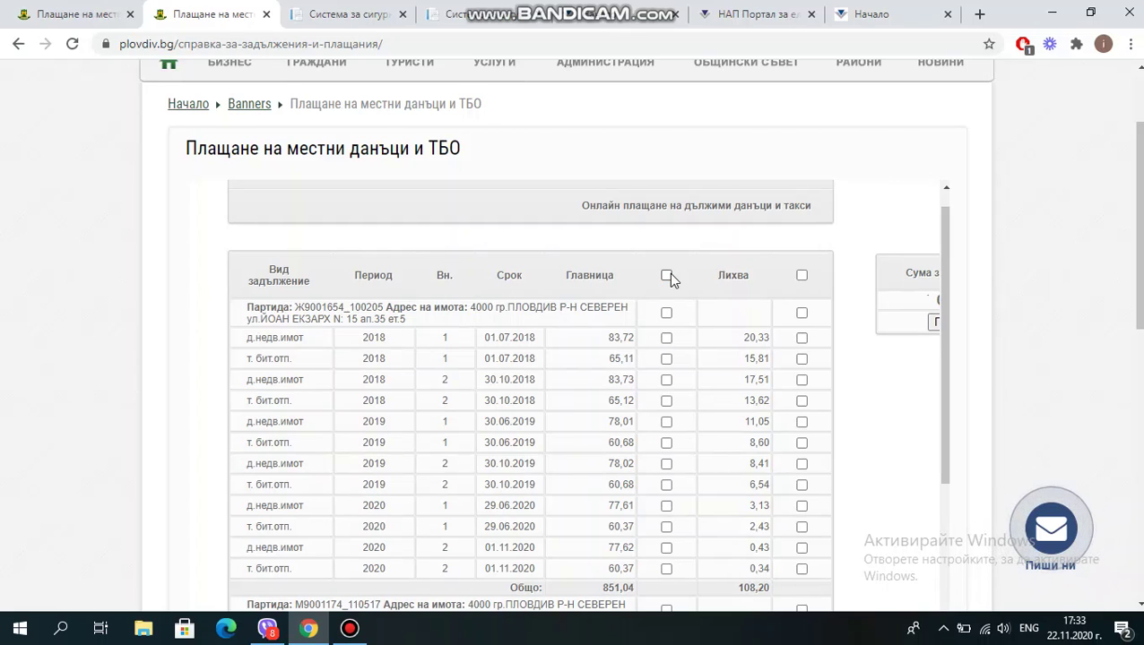
click(666, 360)
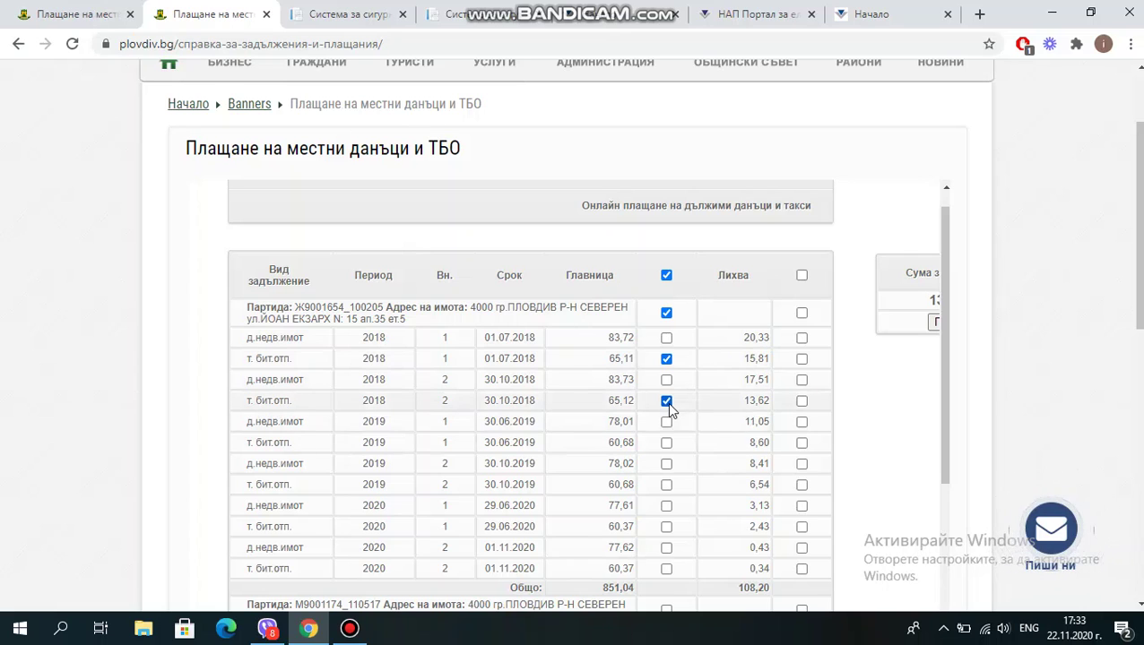
click(665, 358)
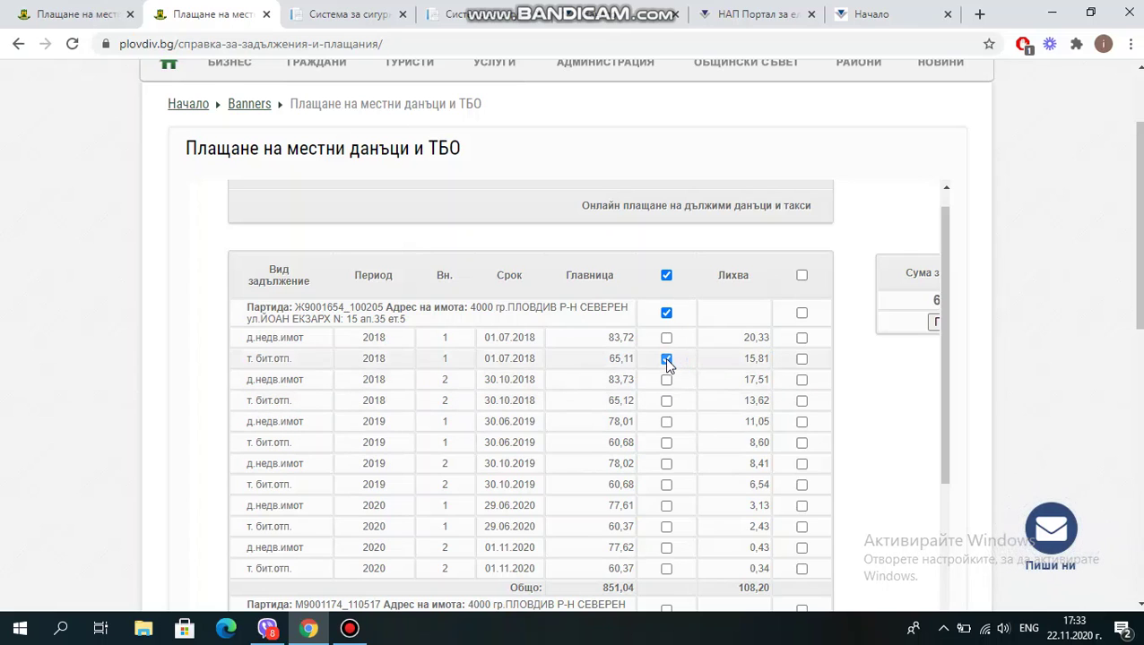
click(801, 276)
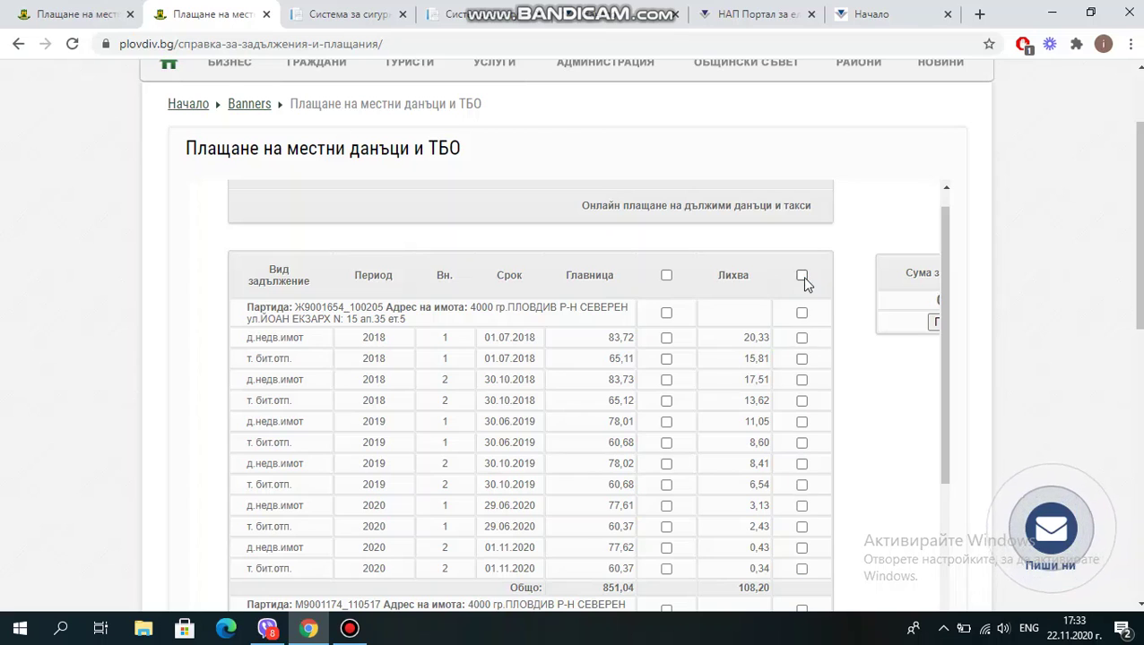
Select the interest on the first-instalment property tax for 2018 and 2019 under the first property
click(801, 338)
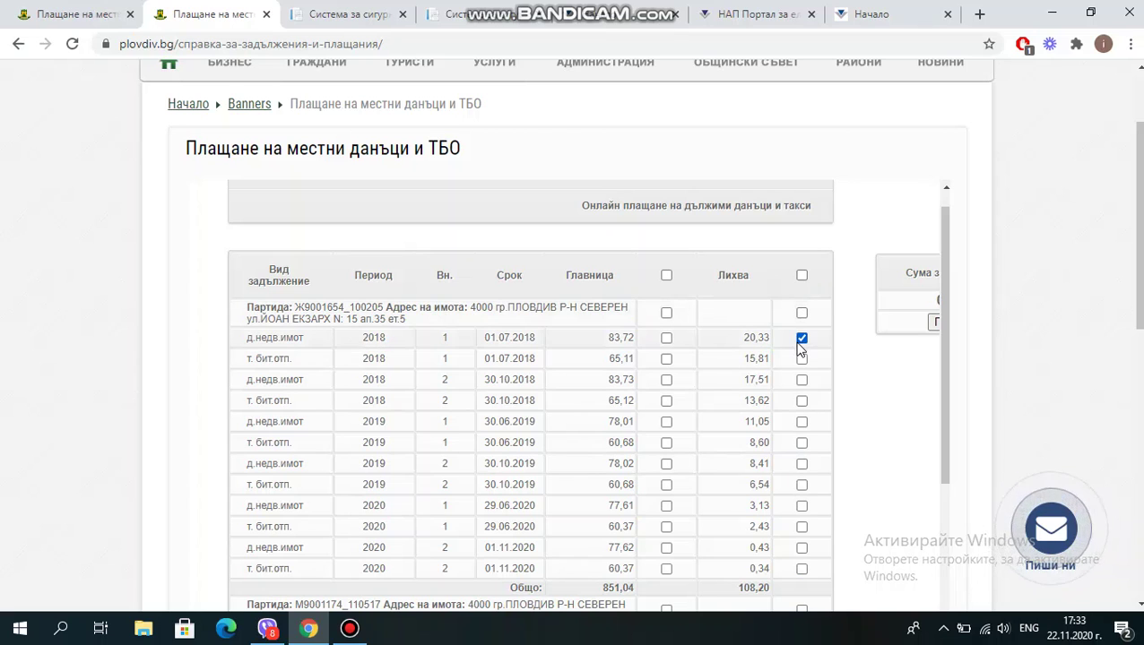
drag(801, 410, 803, 422)
click(803, 422)
drag(775, 381, 654, 194)
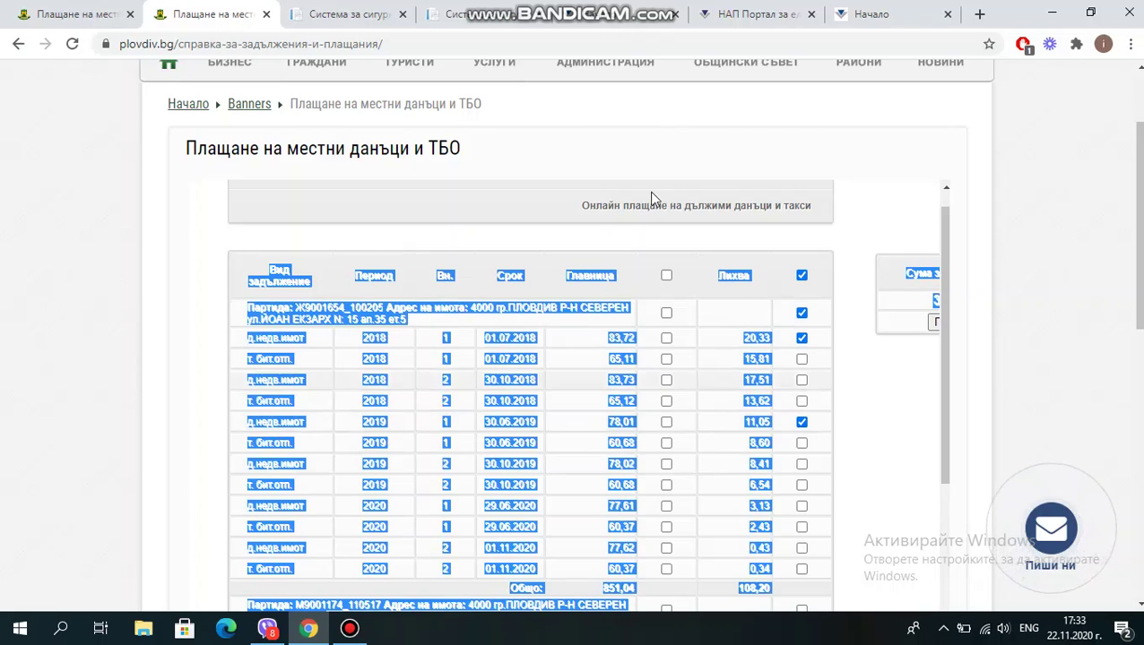
click(672, 283)
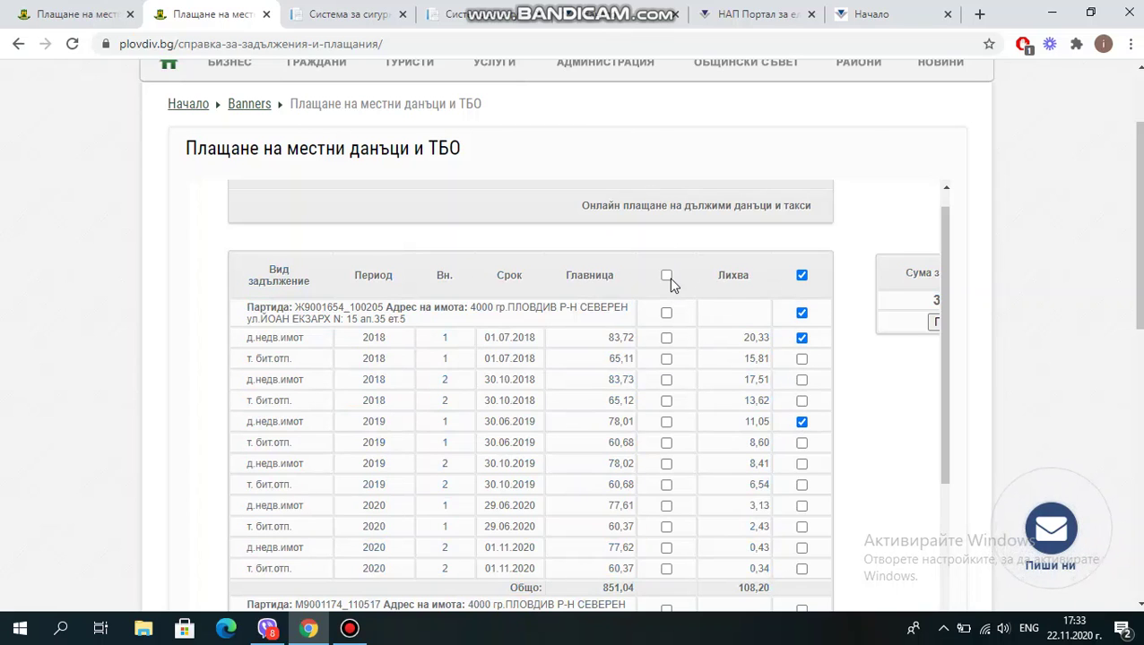
Select all principal and all interest amounts for payment and check the selected obligations through to the closing note
click(666, 275)
click(801, 276)
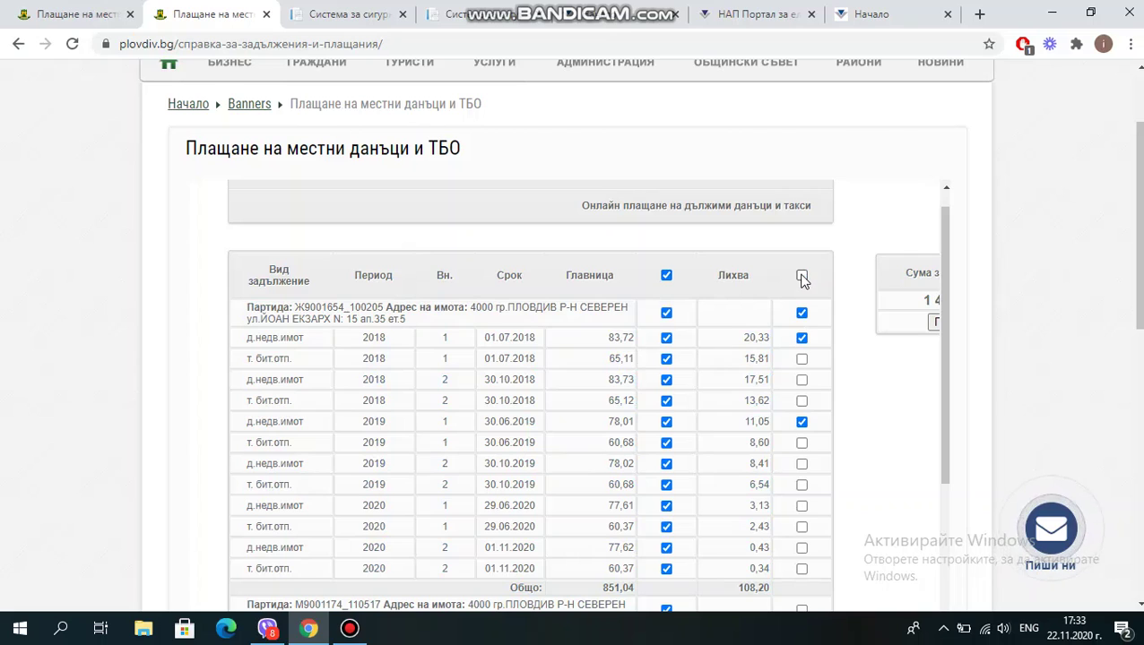
click(802, 278)
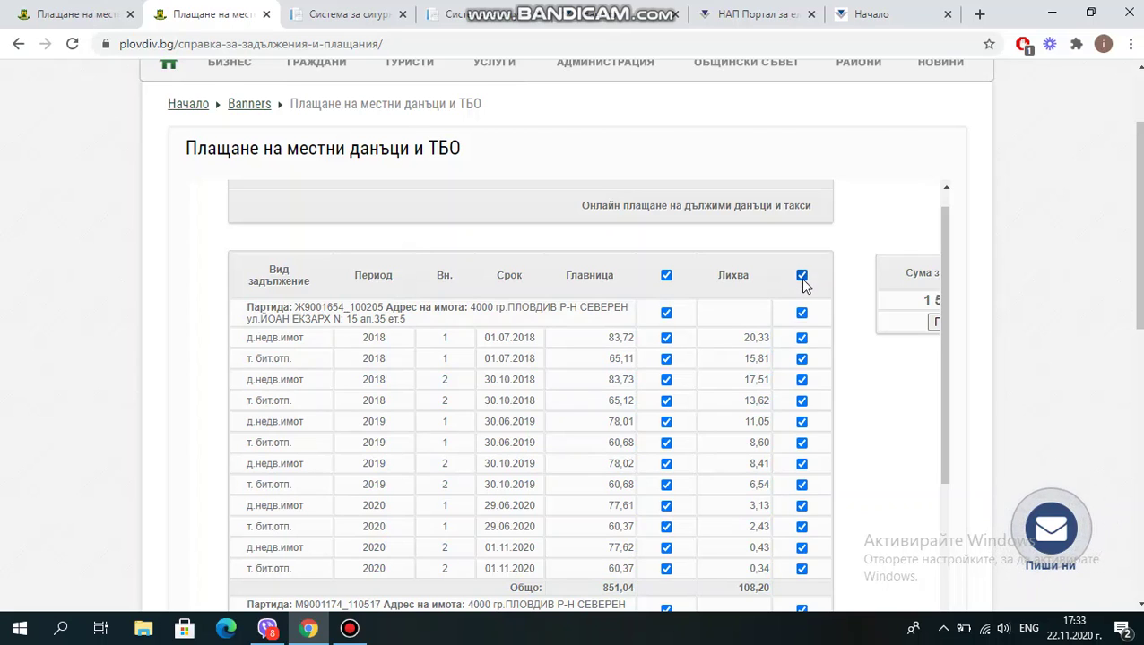
scroll(892, 512, down, 1)
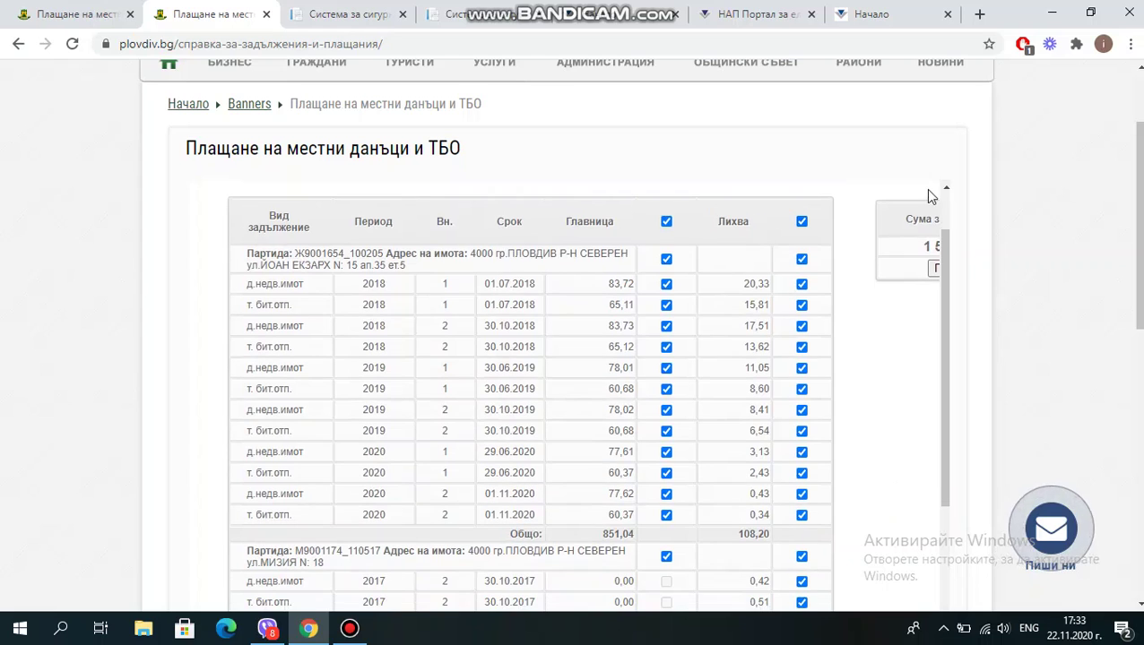
scroll(886, 322, down, 5)
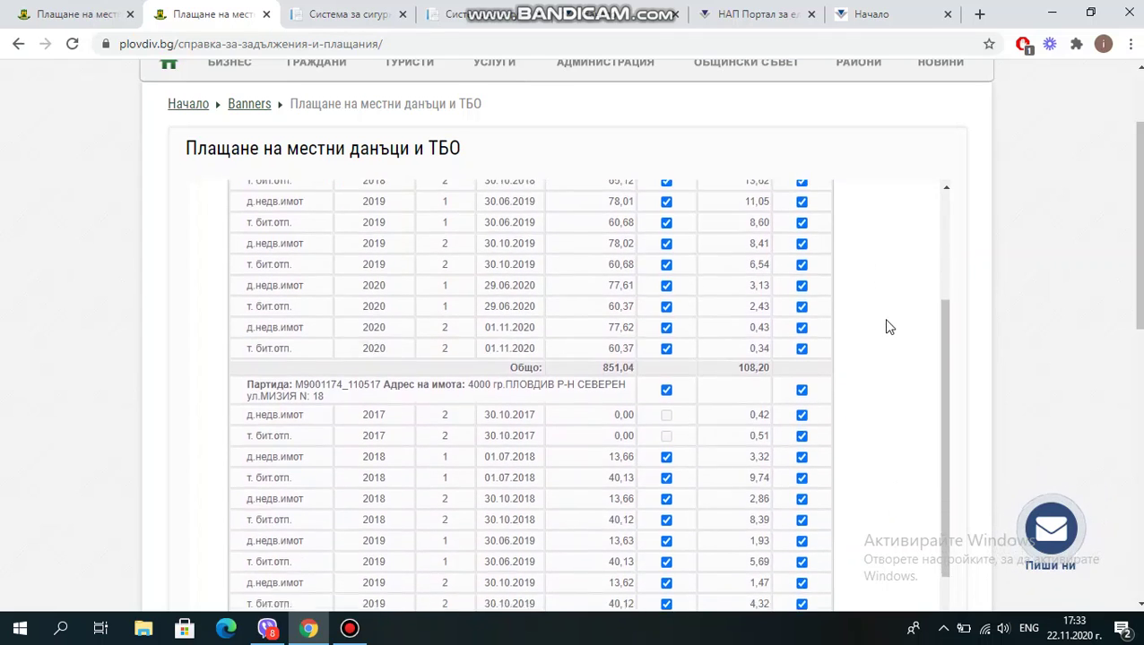
scroll(885, 327, down, 3)
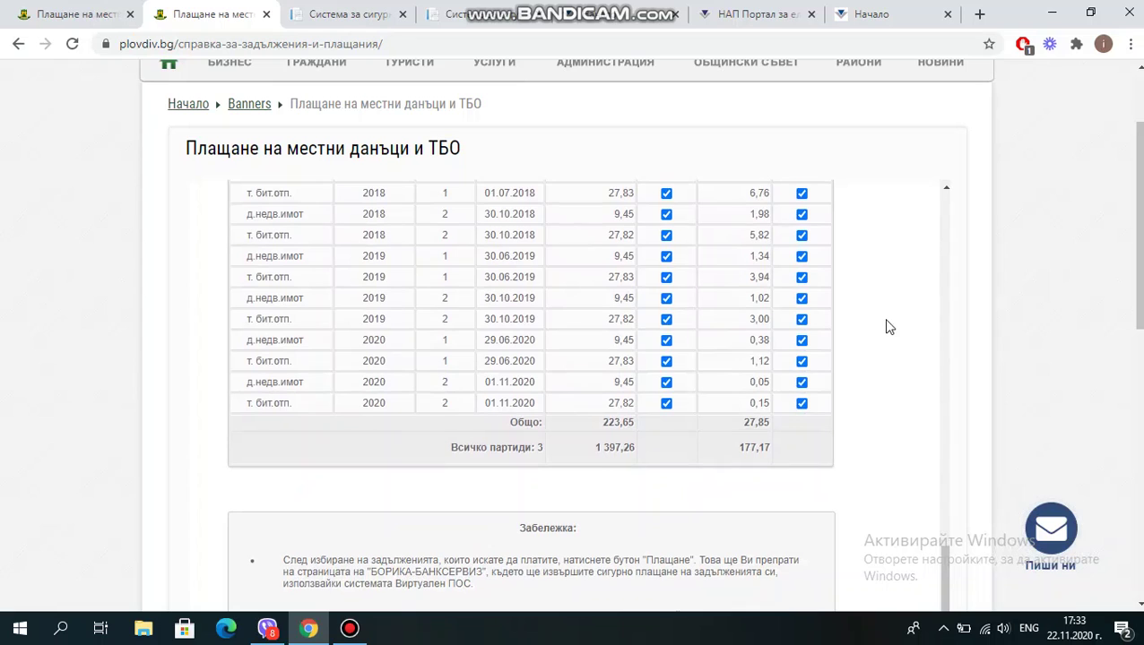
Read the closing note below the obligations table on paying by card through БОРИКА-БАНКСЕРВИЗ and returning to the municipality's page
scroll(981, 334, down, 2)
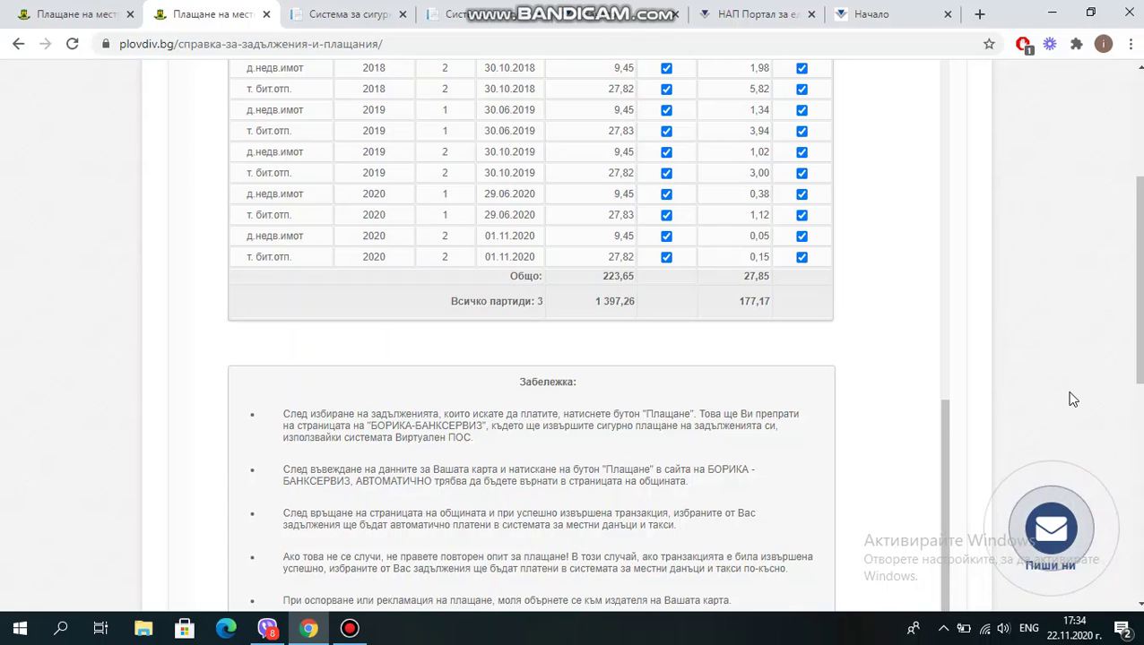
scroll(1069, 399, down, 3)
scroll(1072, 399, up, 5)
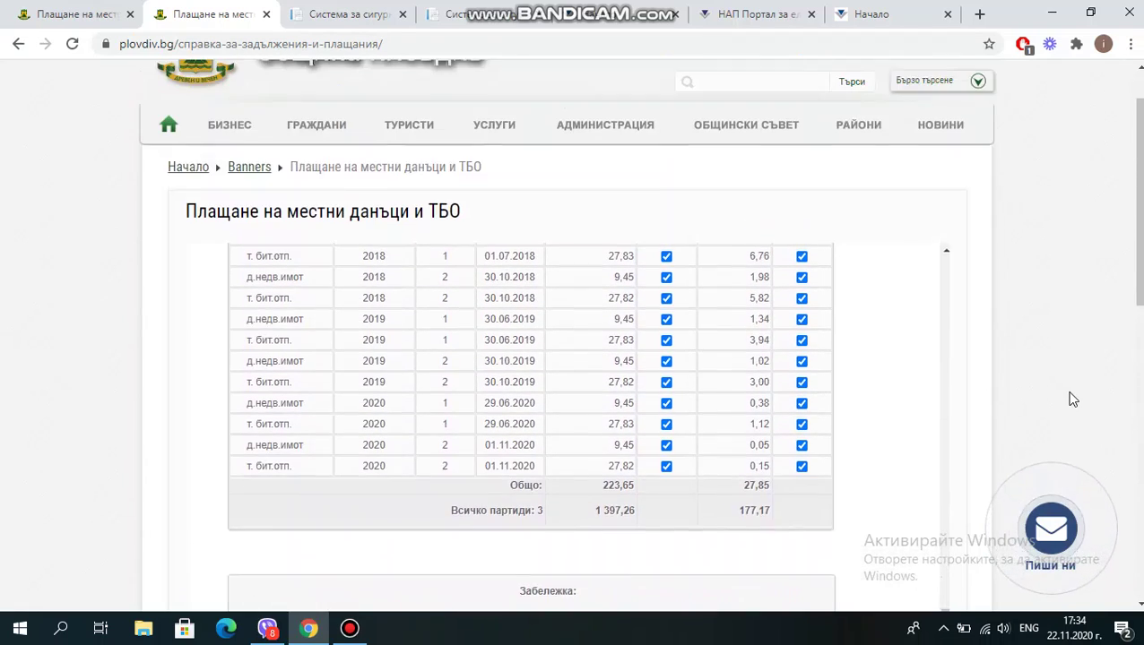
scroll(1073, 398, down, 1)
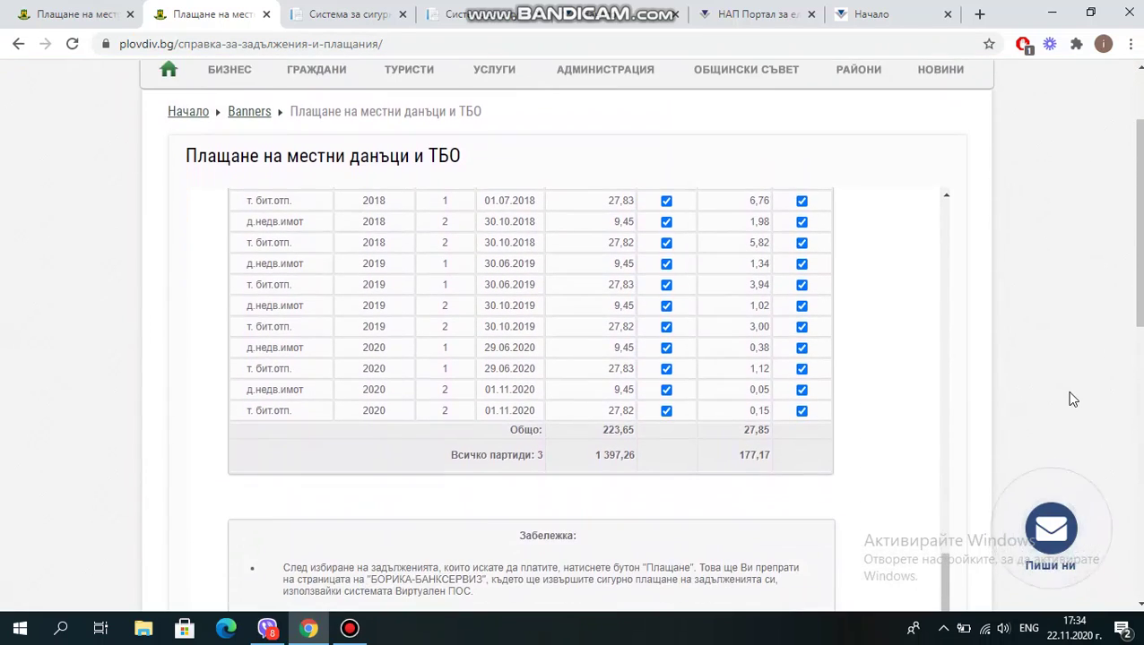
scroll(1073, 399, down, 5)
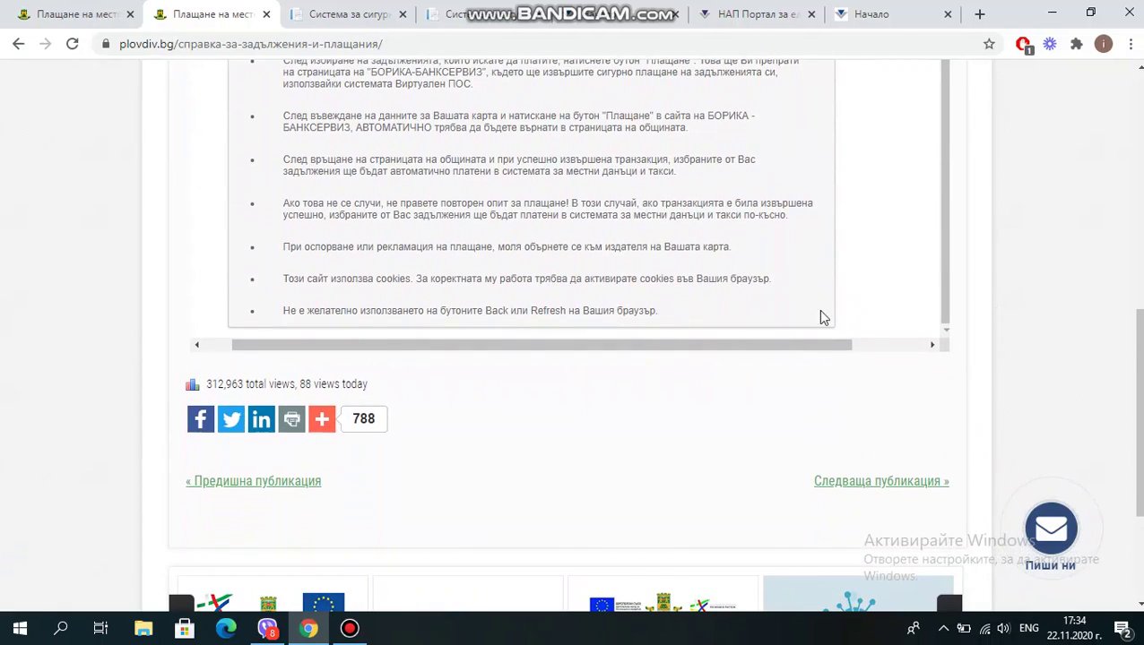
Bring the payment summary beside the start of the obligations table into view and examine the amount due and its payment option
drag(802, 348, 896, 356)
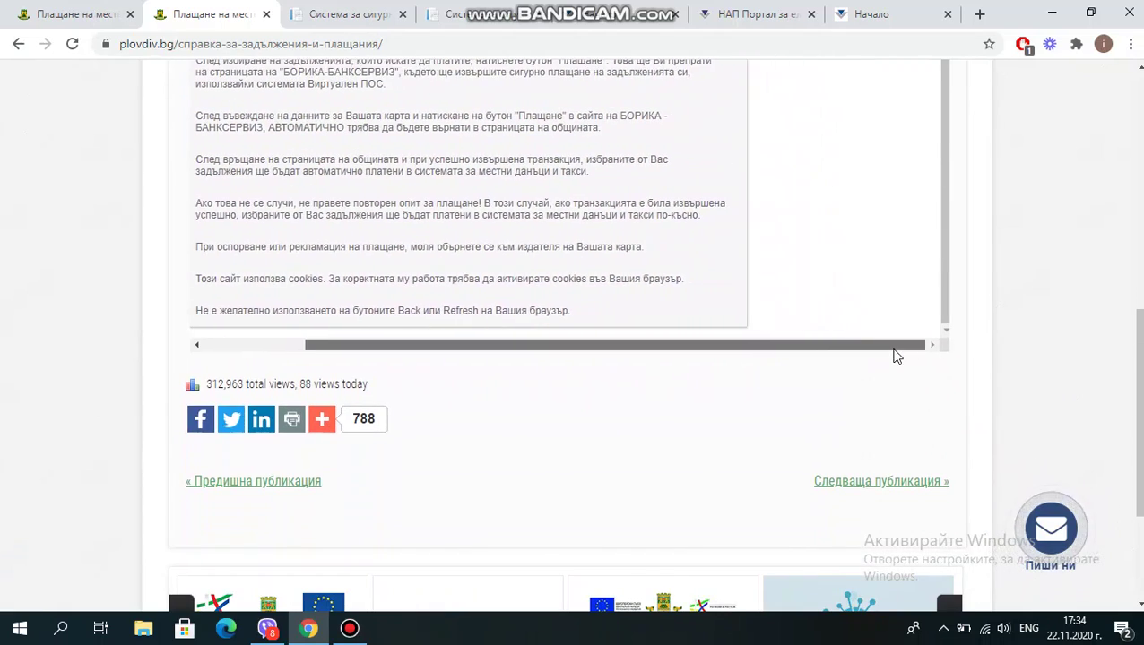
scroll(863, 214, up, 1)
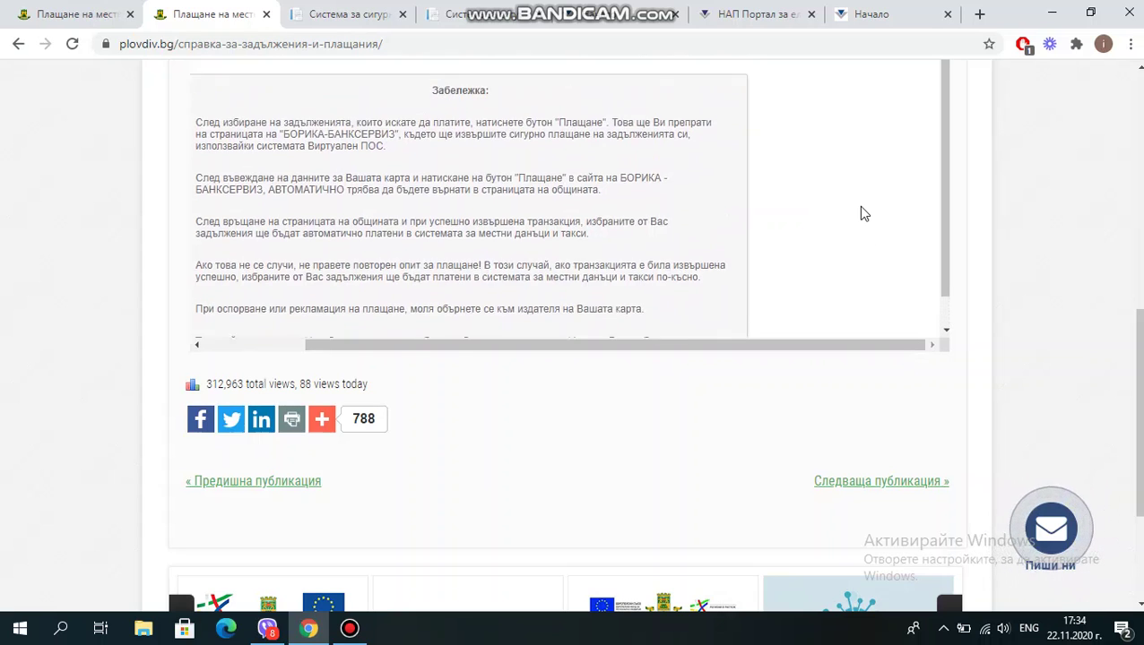
scroll(860, 213, up, 5)
scroll(969, 217, up, 2)
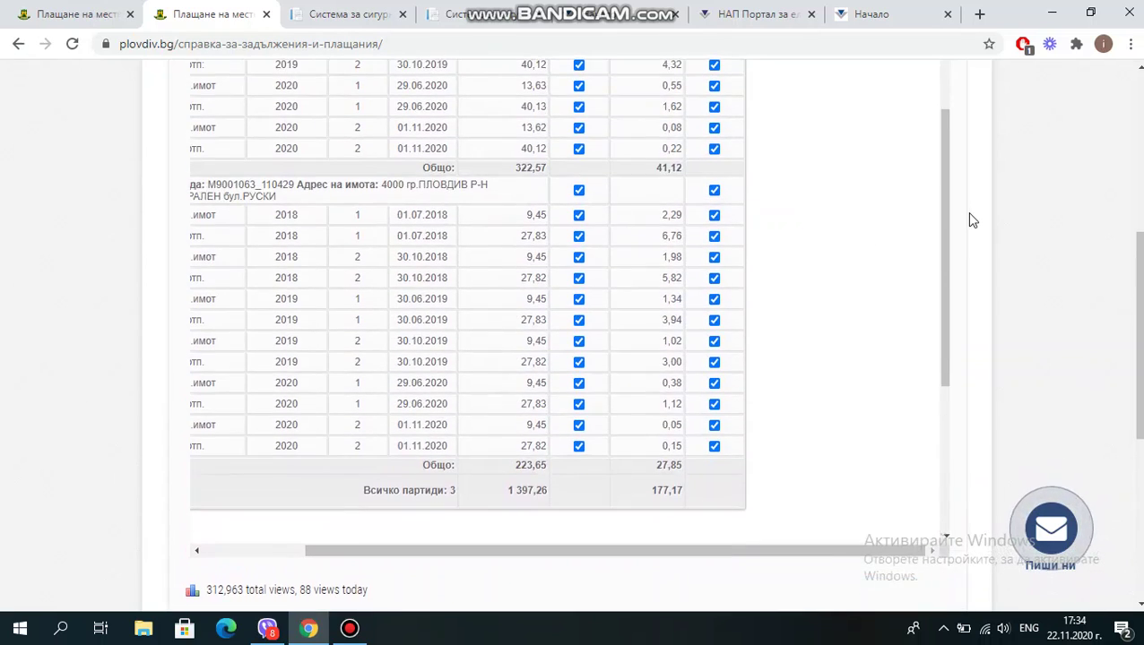
scroll(970, 219, up, 4)
scroll(812, 444, up, 3)
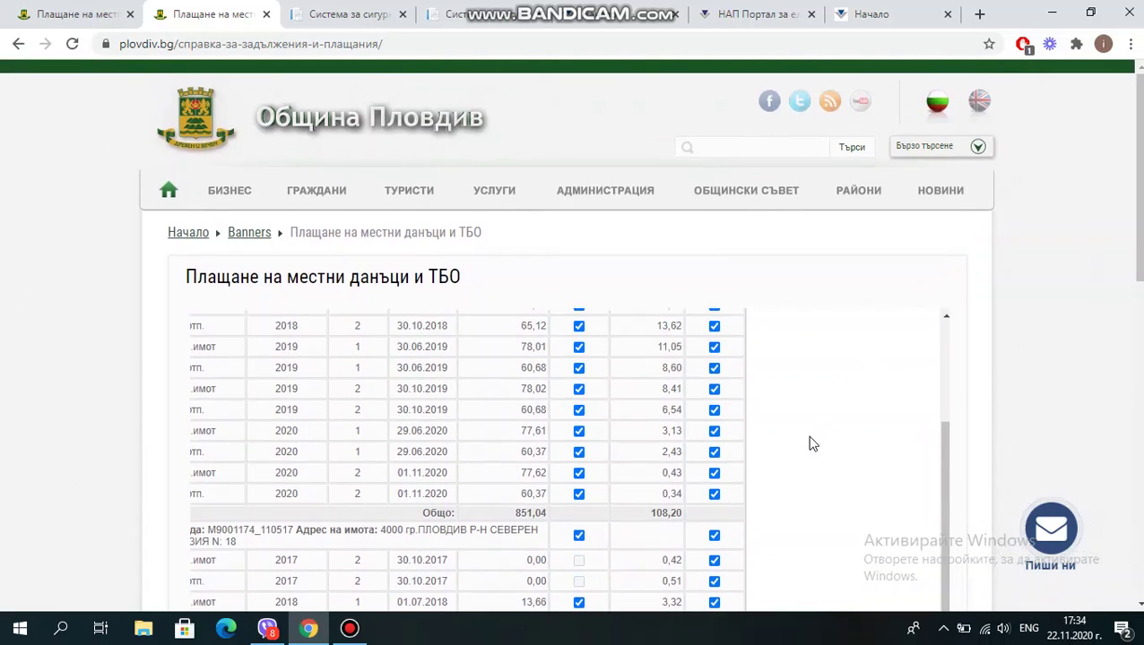
scroll(812, 445, up, 5)
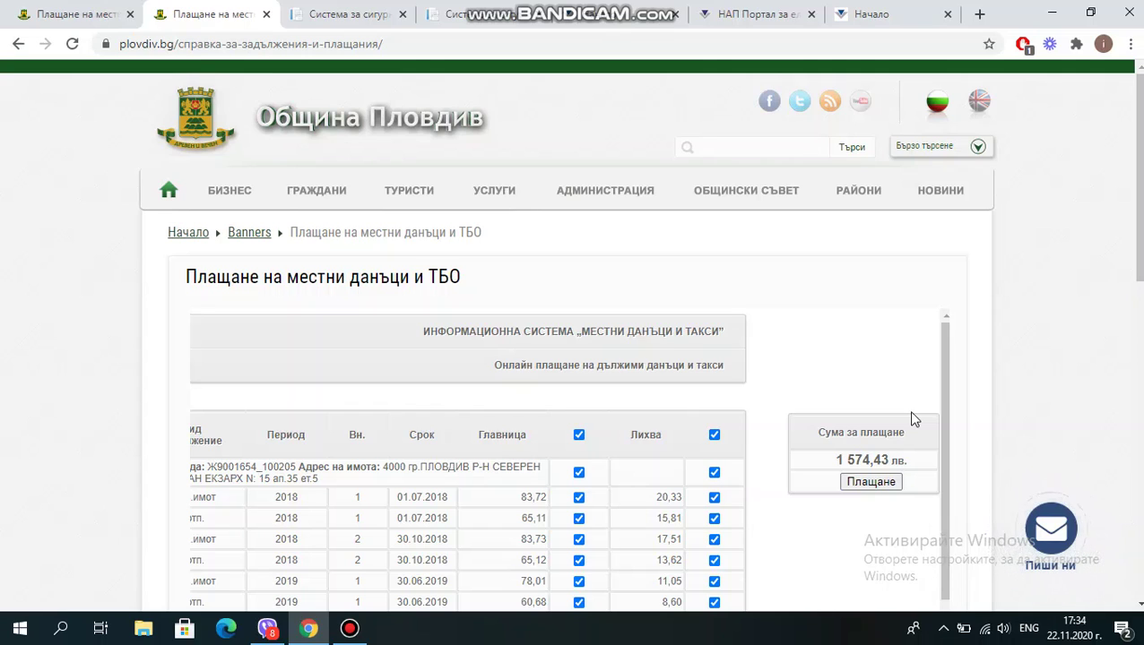
scroll(912, 413, down, 1)
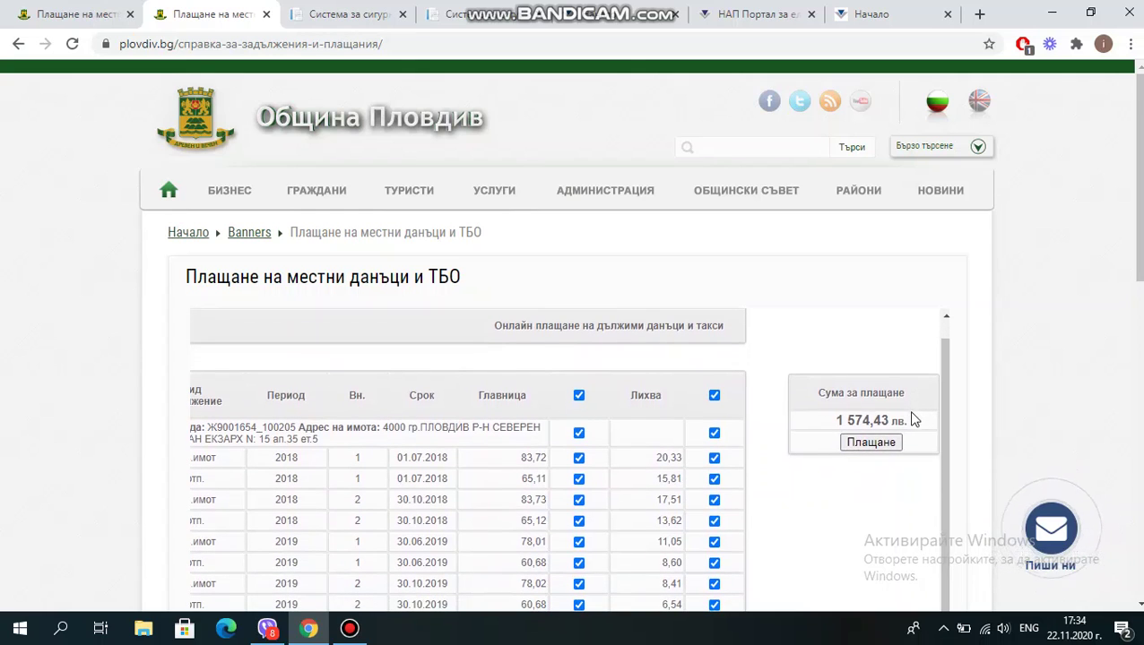